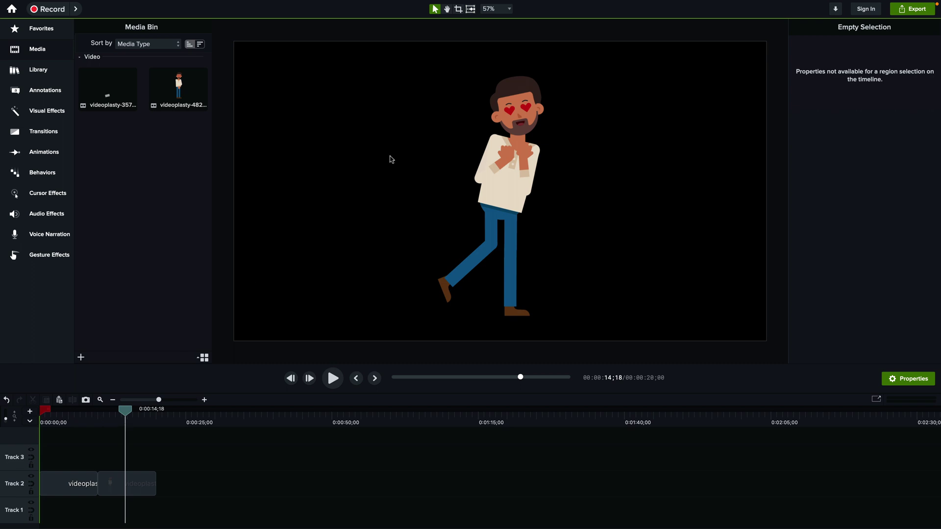
Step: Change the canvas background from black to pink in Project Settings and apply it
{"action": "right_click", "coordinate": [337, 182]}
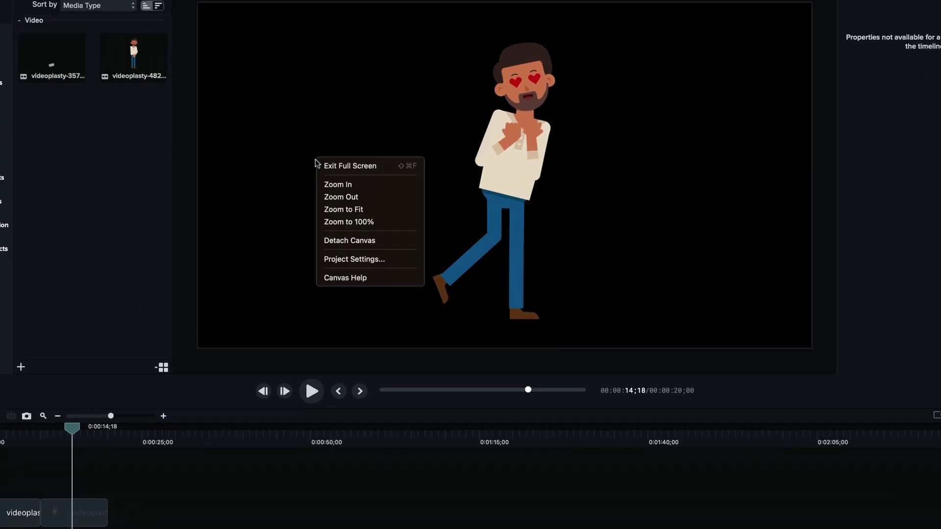
{"action": "left_click", "coordinate": [305, 250]}
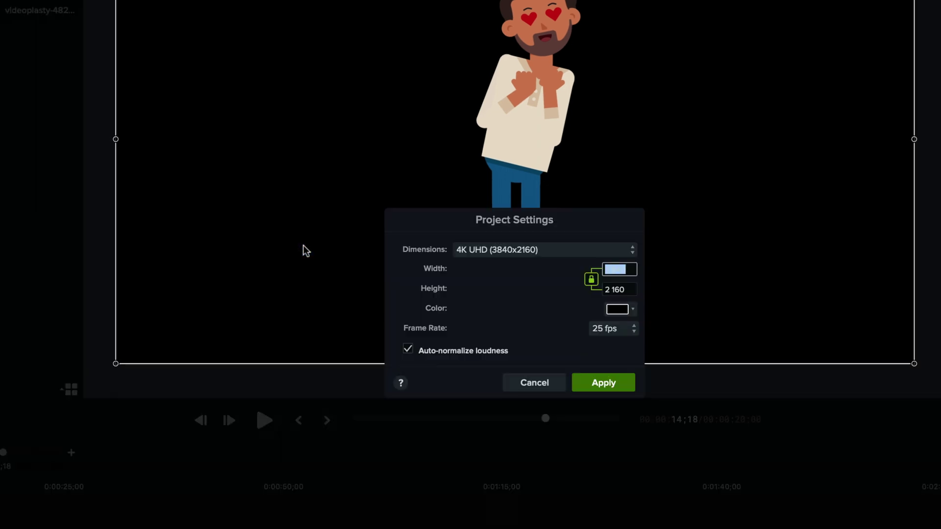
{"action": "left_click", "coordinate": [617, 309]}
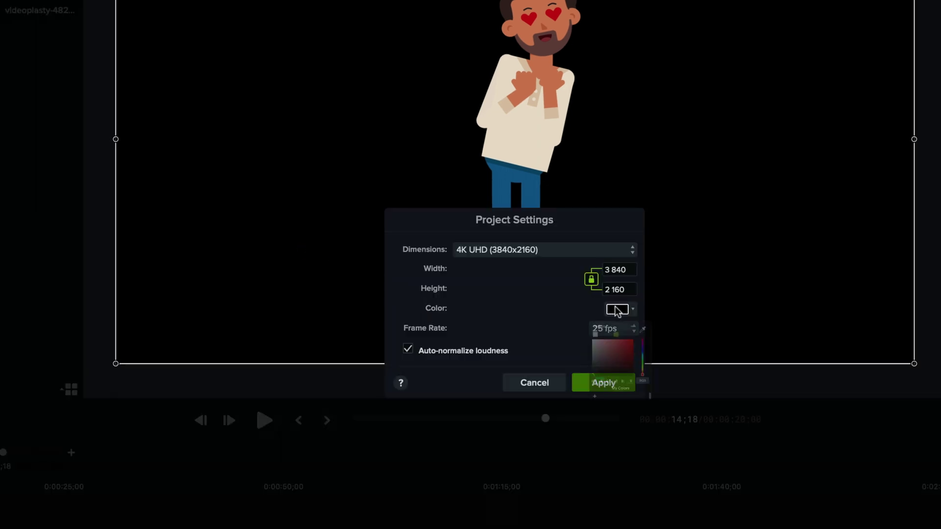
{"action": "left_click_drag", "start_coordinate": [586, 376], "coordinate": [575, 370]}
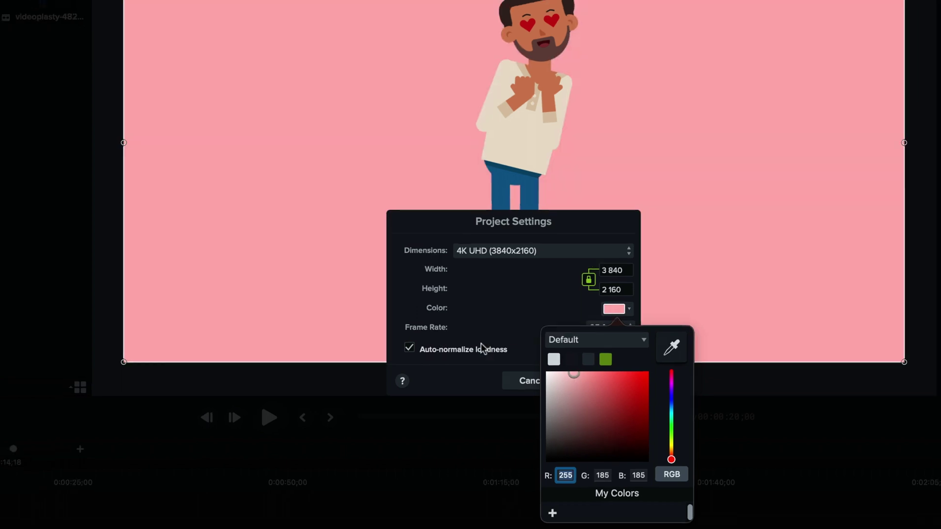
{"action": "left_click", "coordinate": [515, 367]}
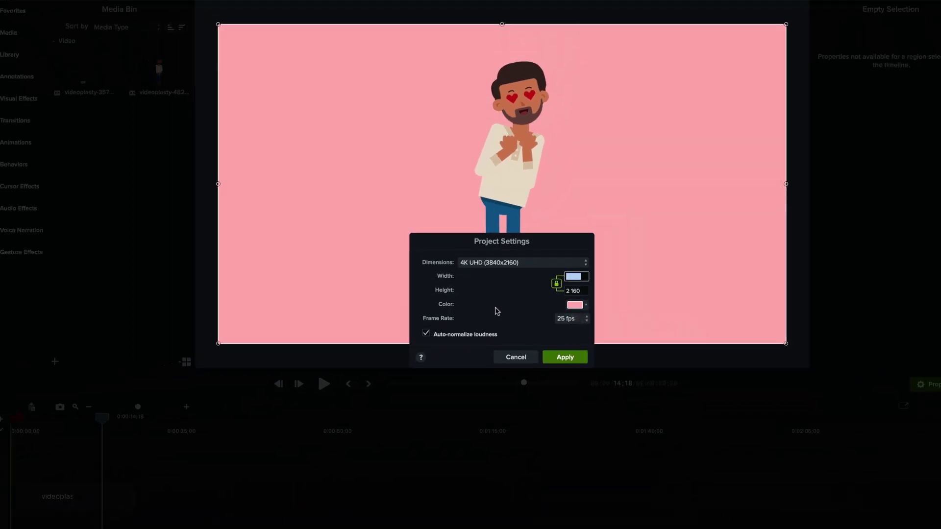
{"action": "left_click", "coordinate": [551, 355]}
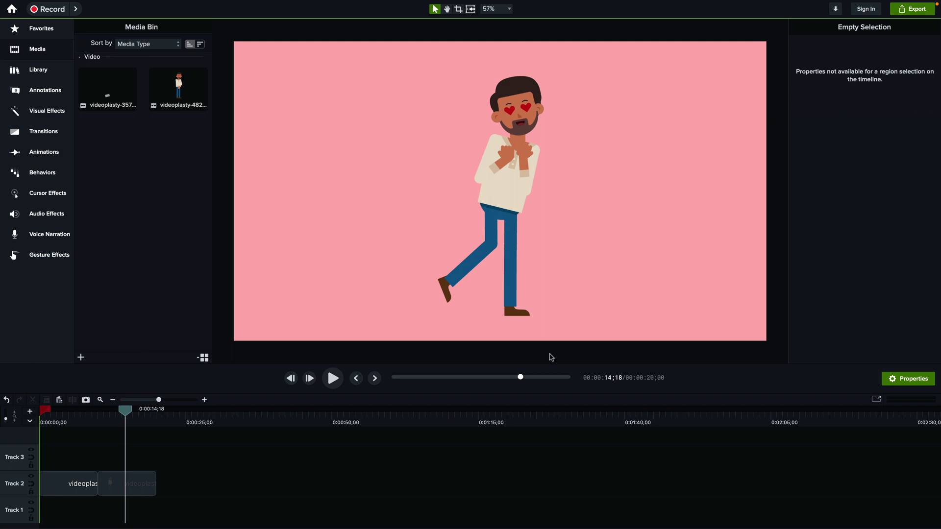
{"action": "mouse_move", "coordinate": [127, 410]}
{"action": "left_mouse_down"}
{"action": "mouse_move", "coordinate": [81, 413]}
{"action": "mouse_move", "coordinate": [149, 414]}
{"action": "left_mouse_up"}
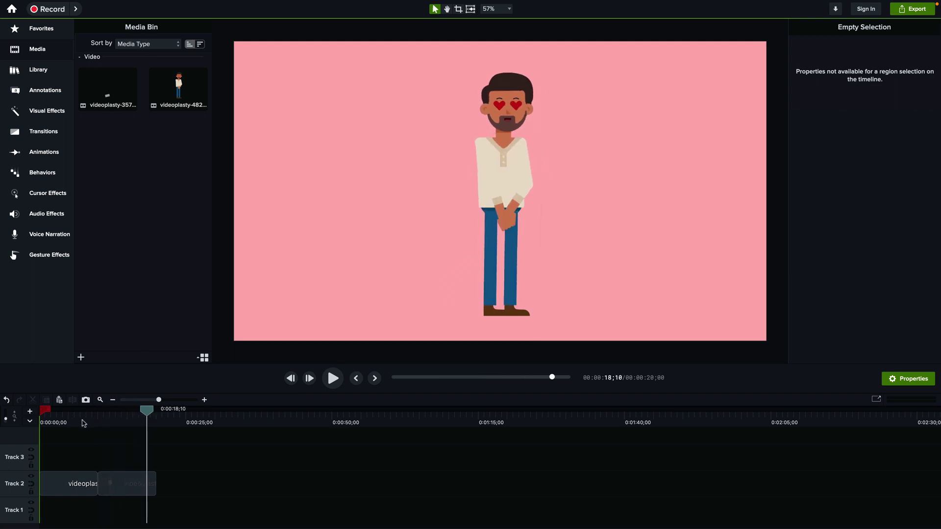
{"action": "left_click", "coordinate": [78, 418]}
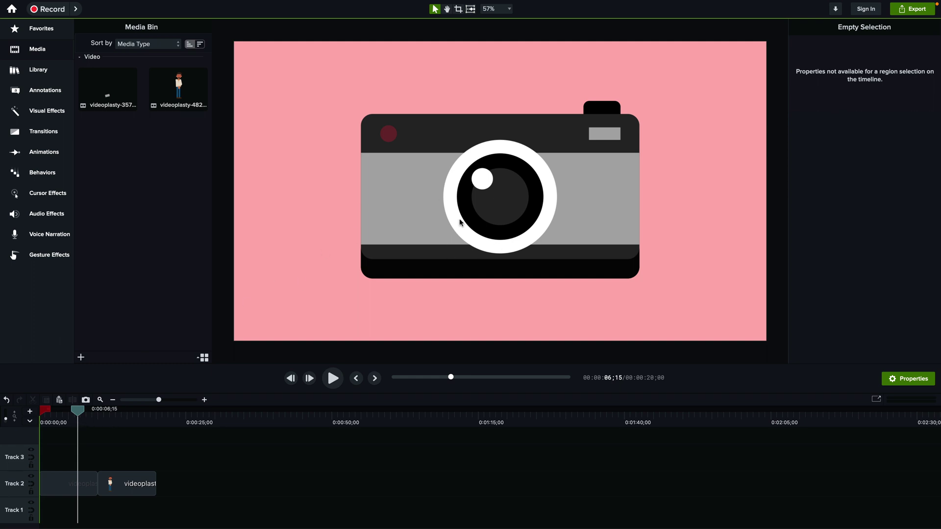
{"action": "left_click_drag", "start_coordinate": [77, 410], "coordinate": [130, 421]}
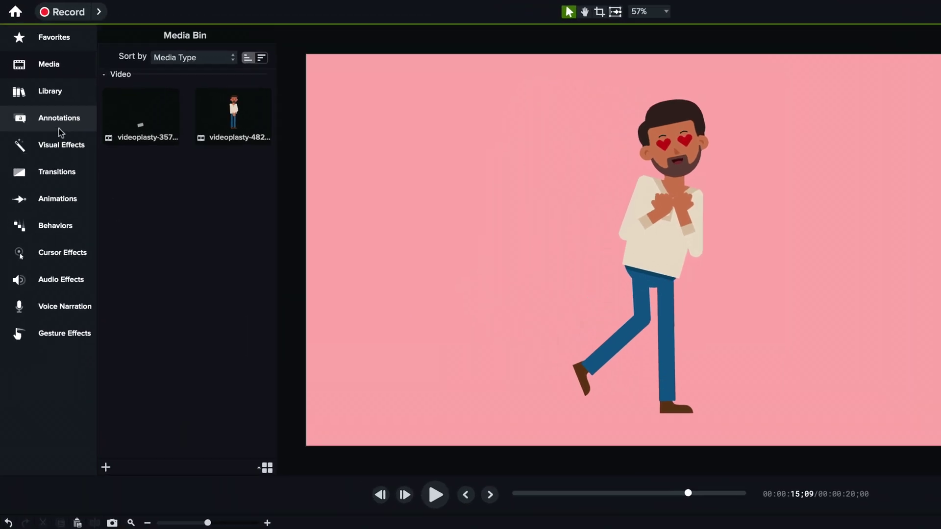
Step: Drag the white rectangle from Annotations > Shapes onto the canvas and stretch it to fill it
{"action": "left_click", "coordinate": [61, 145]}
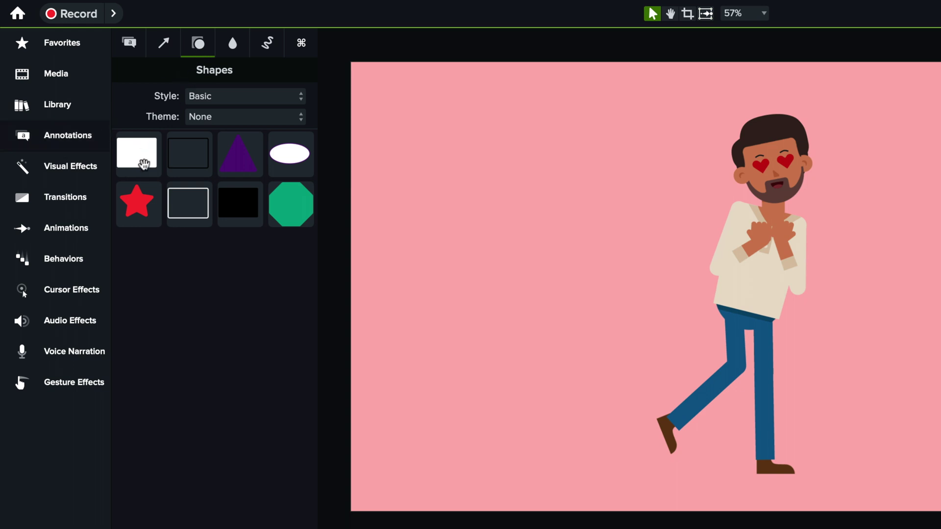
{"action": "mouse_move", "coordinate": [139, 158]}
{"action": "left_mouse_down"}
{"action": "mouse_move", "coordinate": [184, 142]}
{"action": "mouse_move", "coordinate": [364, 205]}
{"action": "mouse_move", "coordinate": [235, 342]}
{"action": "left_mouse_up"}
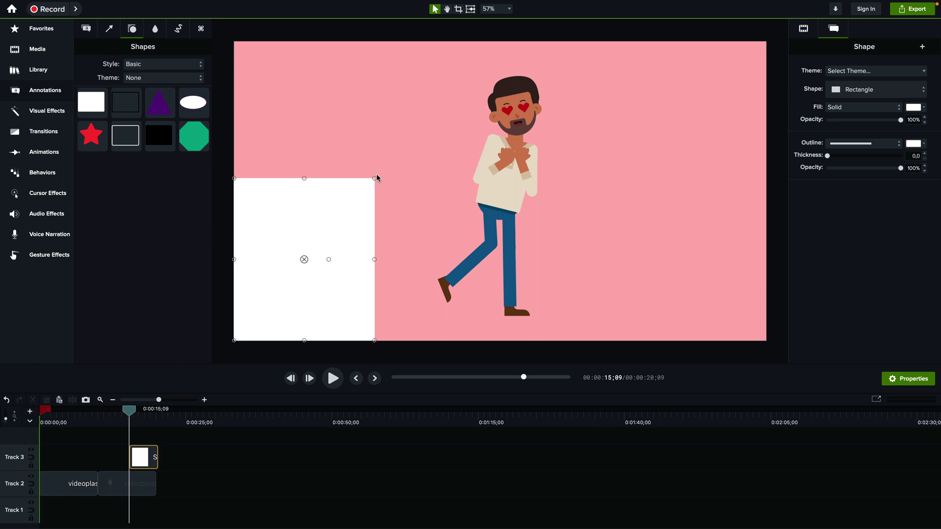
{"action": "left_click_drag", "start_coordinate": [375, 178], "coordinate": [766, 42]}
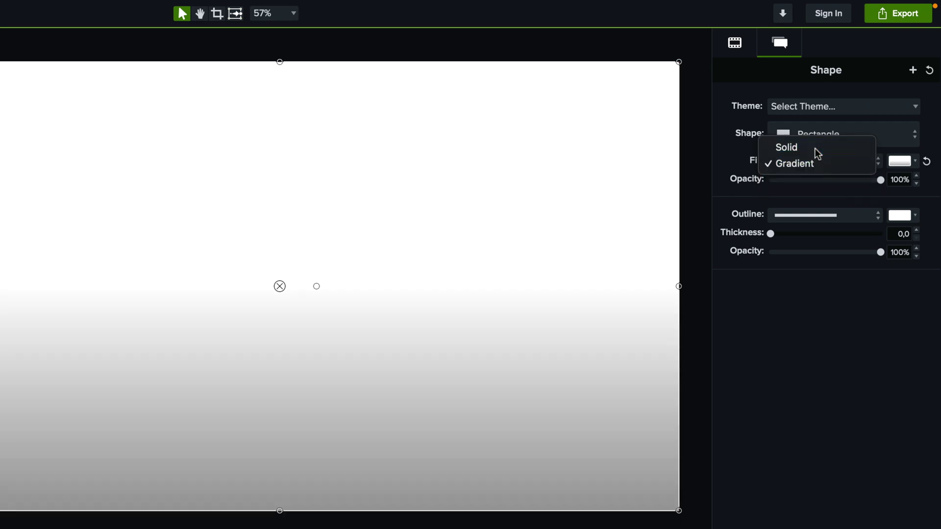
Step: Set the full-canvas rectangle's solid fill to a pale light blue
{"action": "left_click", "coordinate": [899, 161]}
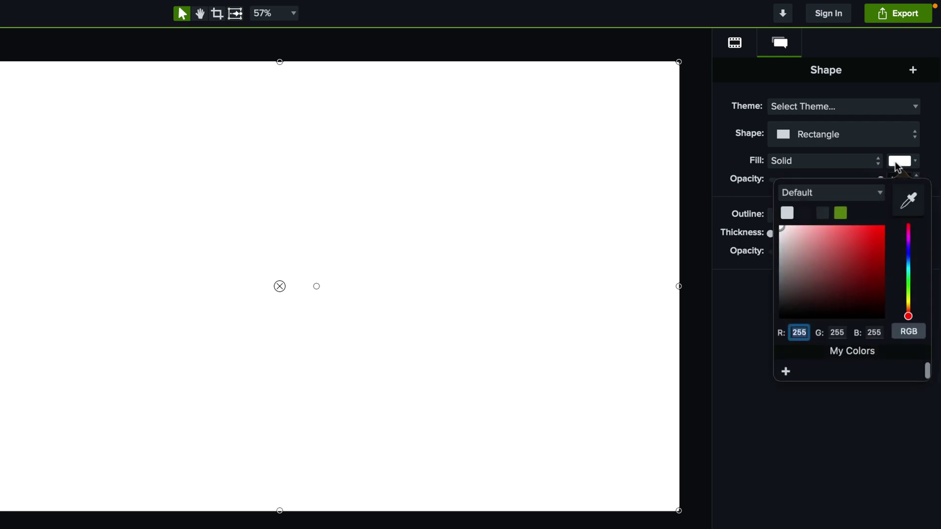
{"action": "left_click_drag", "start_coordinate": [911, 270], "coordinate": [909, 259]}
{"action": "left_click_drag", "start_coordinate": [819, 231], "coordinate": [796, 230]}
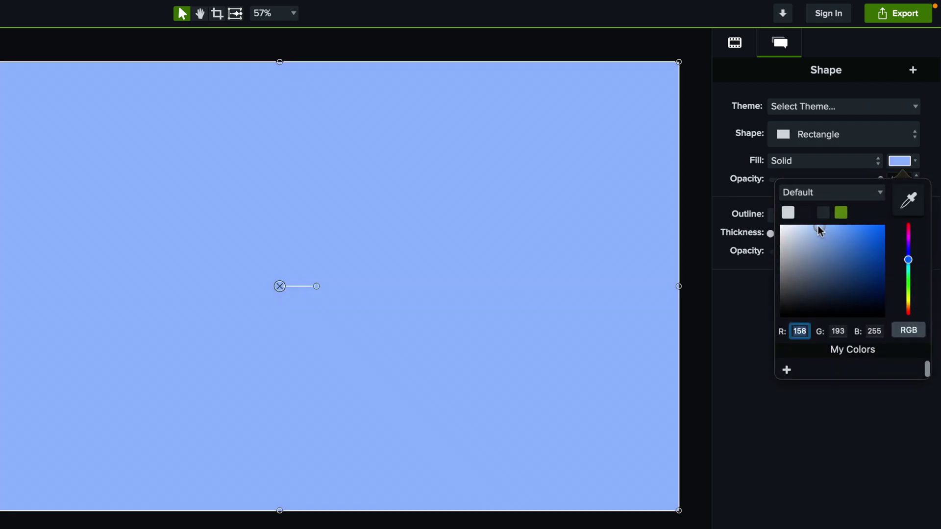
{"action": "left_click", "coordinate": [689, 315]}
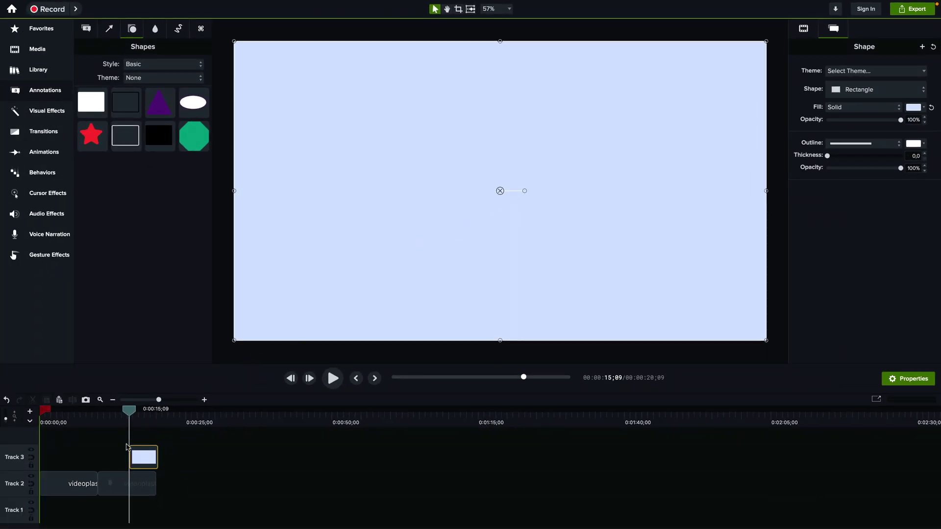
Step: Trim the light-blue shape clip to the character clip's span and move it to Track 1
{"action": "mouse_move", "coordinate": [130, 457]}
{"action": "left_mouse_down"}
{"action": "mouse_move", "coordinate": [180, 426]}
{"action": "mouse_move", "coordinate": [148, 425]}
{"action": "left_mouse_up"}
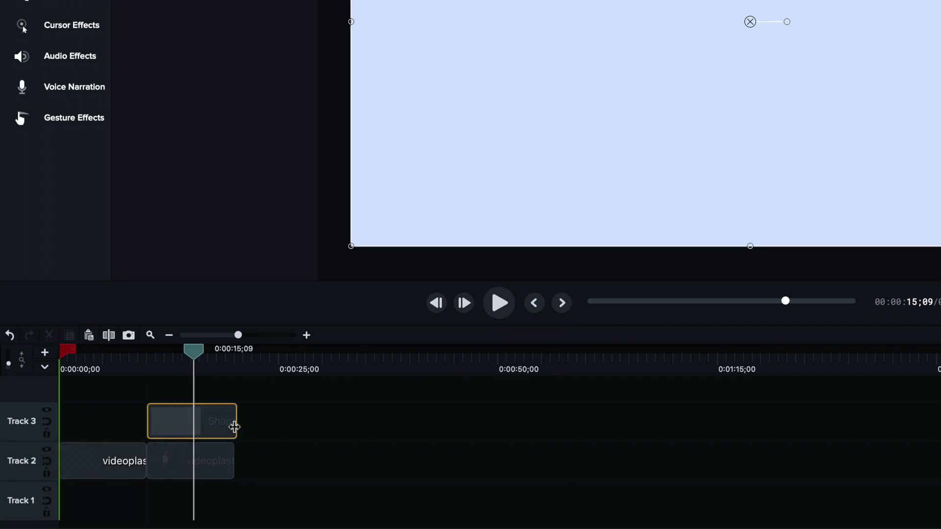
{"action": "left_click_drag", "start_coordinate": [234, 427], "coordinate": [231, 427]}
{"action": "left_click_drag", "start_coordinate": [179, 426], "coordinate": [180, 511]}
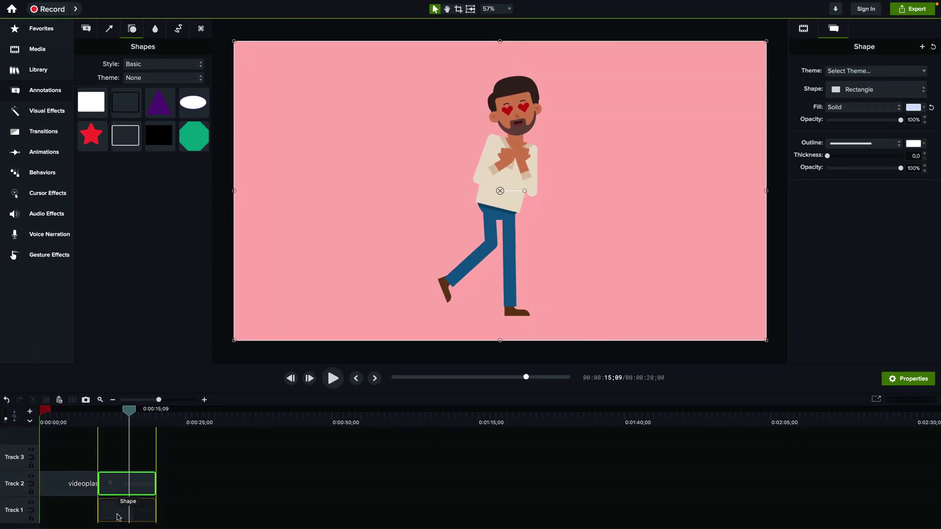
{"action": "key", "text": "ctrl+z"}
{"action": "left_click_drag", "start_coordinate": [139, 462], "coordinate": [117, 520]}
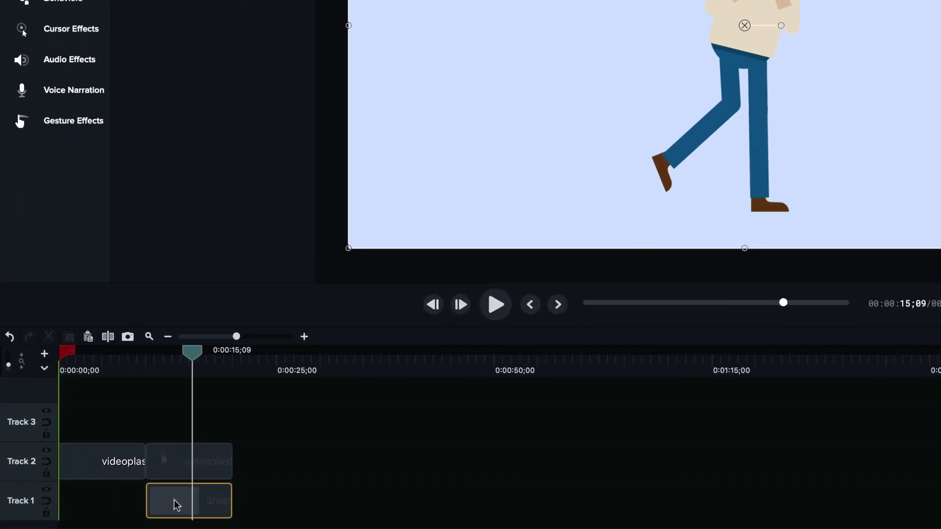
Step: Copy the light-blue shape clip and move the playhead to 0:00
{"action": "right_click", "coordinate": [116, 511]}
{"action": "left_click", "coordinate": [242, 271]}
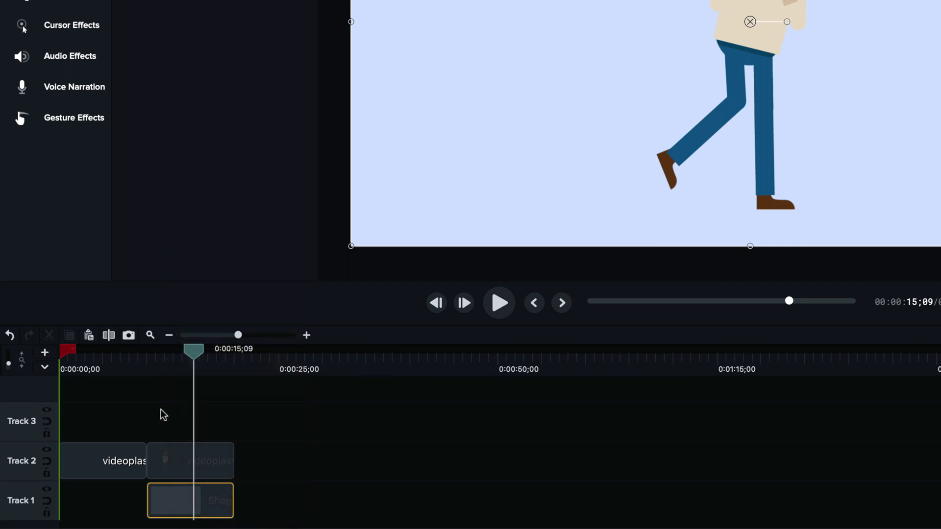
{"action": "left_click", "coordinate": [64, 350]}
Step: Paste the shape copy at the playhead and place it on Track 1 under the camera clip
{"action": "right_click", "coordinate": [63, 350]}
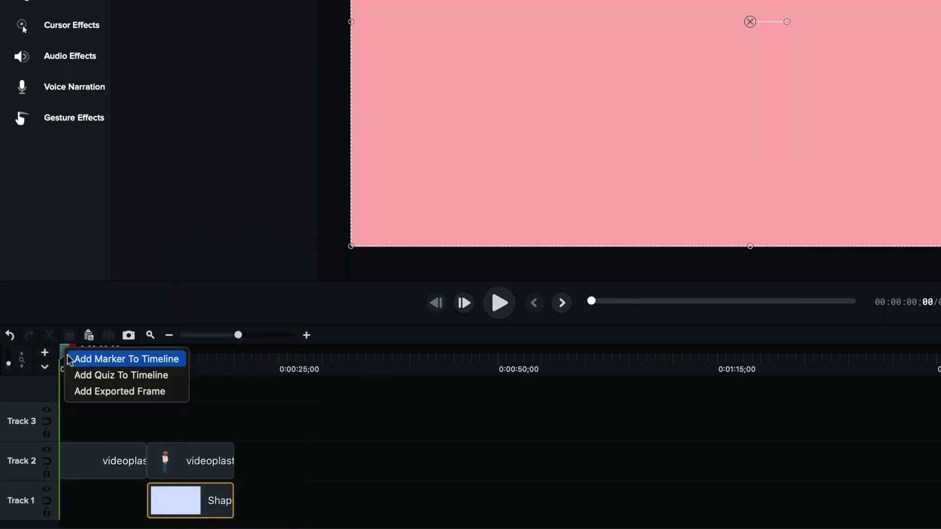
{"action": "right_click", "coordinate": [66, 437]}
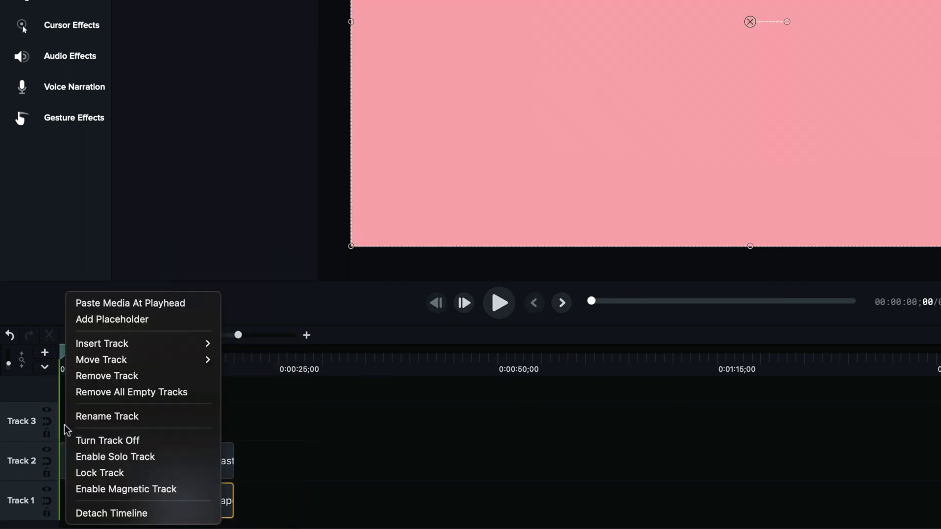
{"action": "left_click", "coordinate": [117, 299]}
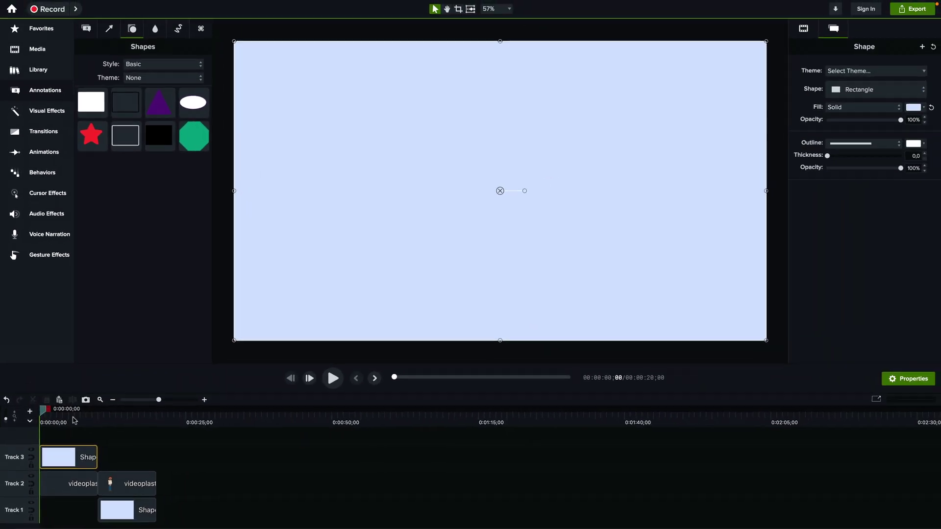
{"action": "left_click_drag", "start_coordinate": [63, 463], "coordinate": [56, 507]}
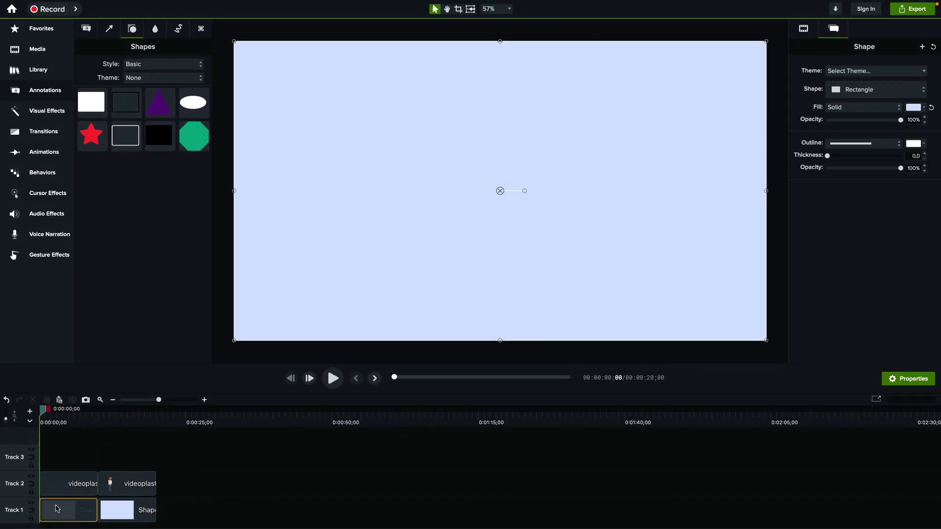
{"action": "left_click", "coordinate": [72, 421]}
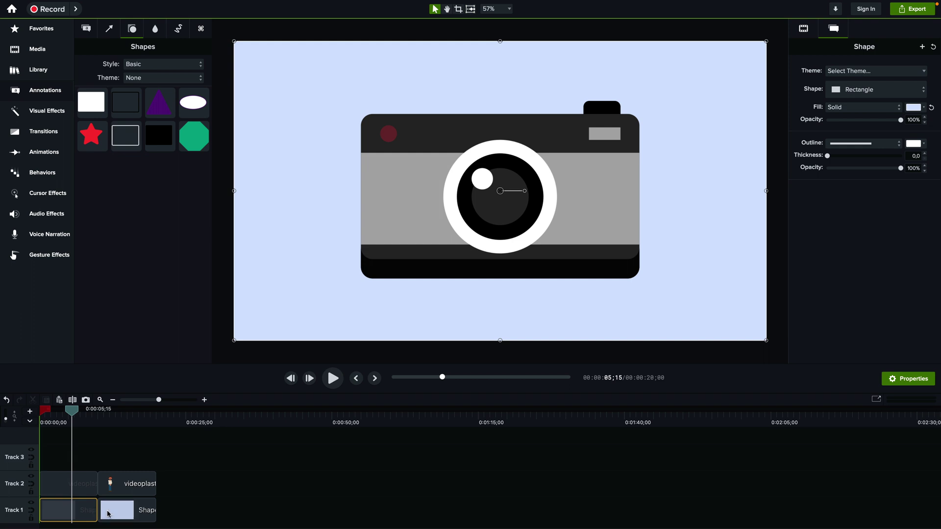
Step: Change the fill of the rectangle behind the camera scene to pale yellow
{"action": "left_click_drag", "start_coordinate": [133, 420], "coordinate": [68, 421]}
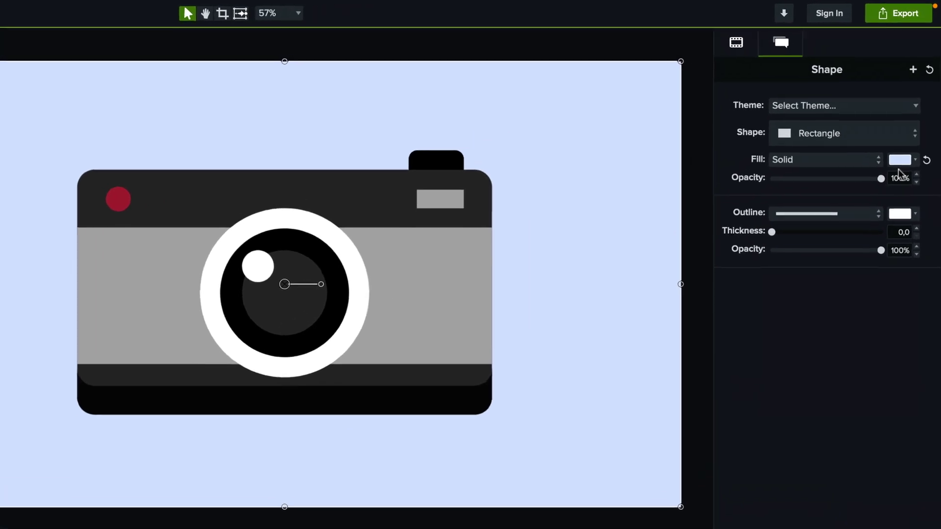
{"action": "left_click", "coordinate": [913, 107]}
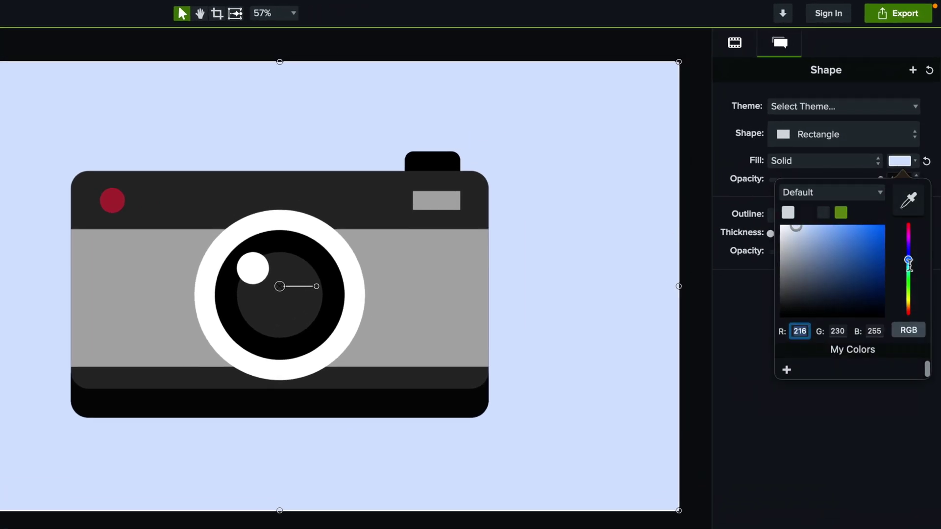
{"action": "left_click_drag", "start_coordinate": [909, 262], "coordinate": [910, 296]}
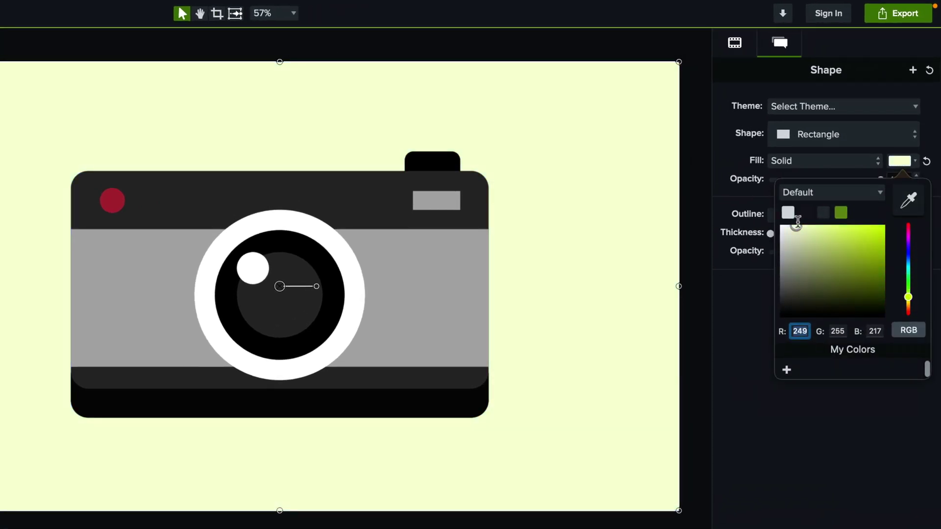
{"action": "left_click", "coordinate": [836, 353]}
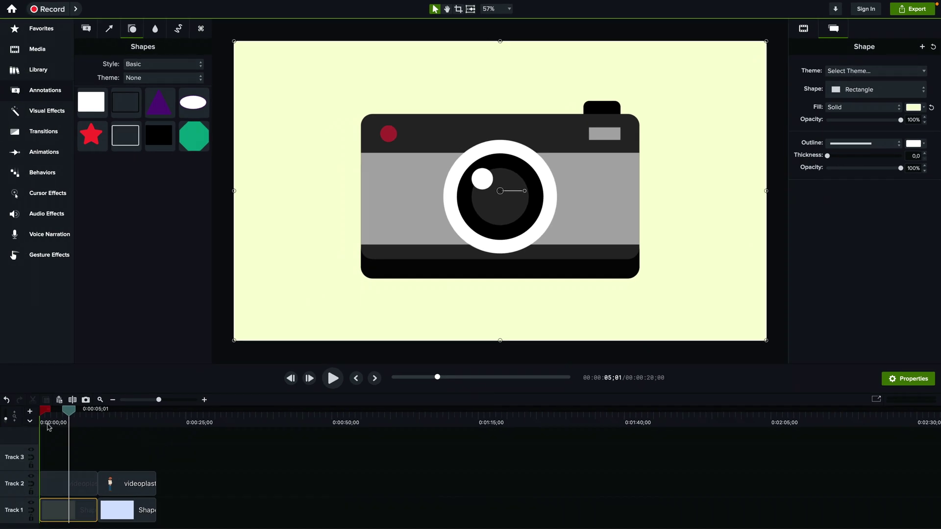
{"action": "left_click", "coordinate": [77, 417]}
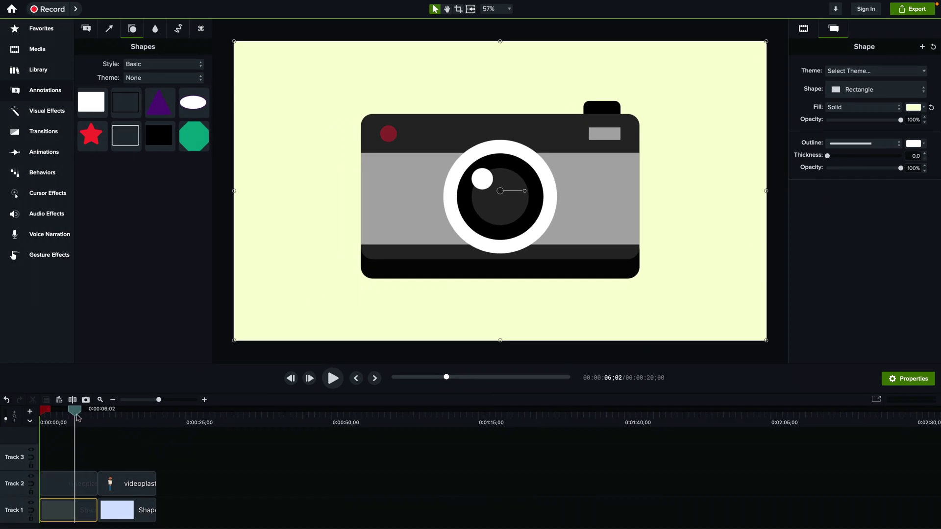
{"action": "left_click_drag", "start_coordinate": [76, 416], "coordinate": [109, 417]}
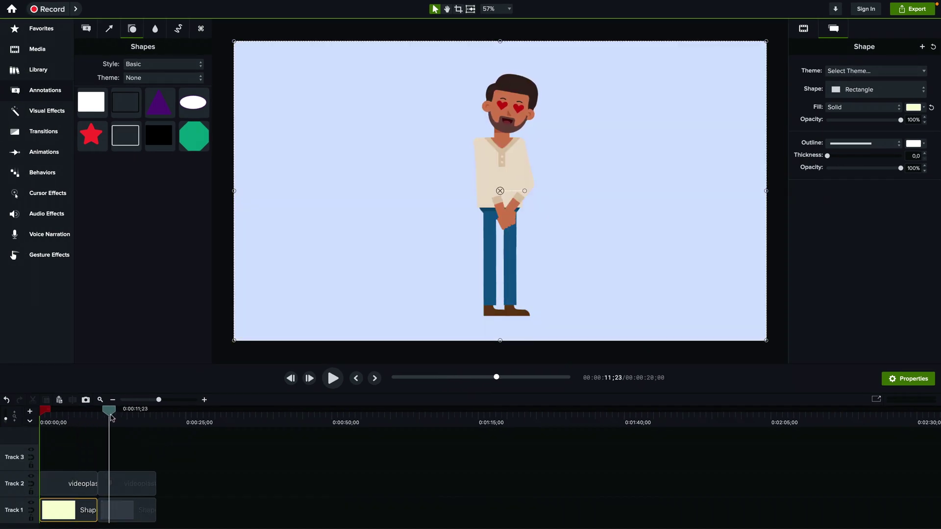